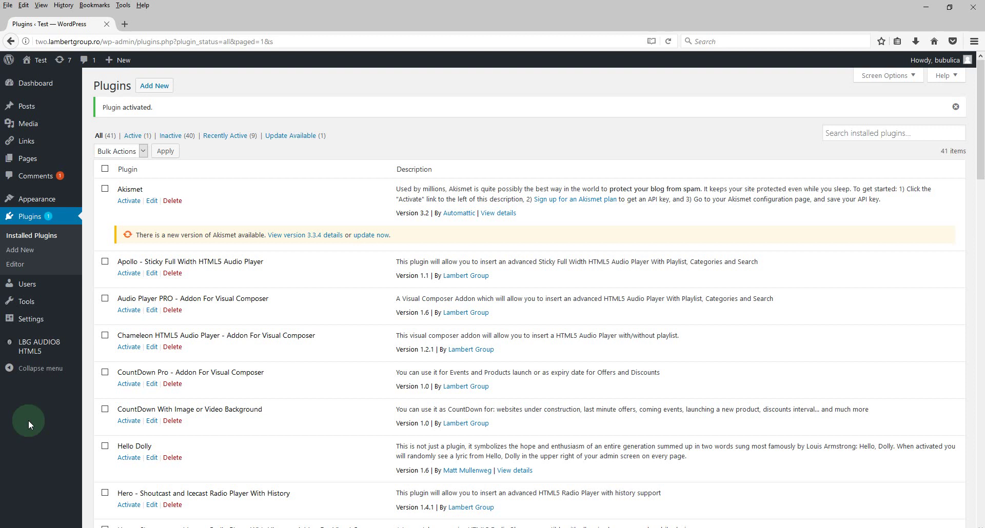
Open the Dark Hover player's settings from the LBG AUDIO8 HTML5 player list and examine its general and banner settings.
mouse_move(61, 343)
click(123, 361)
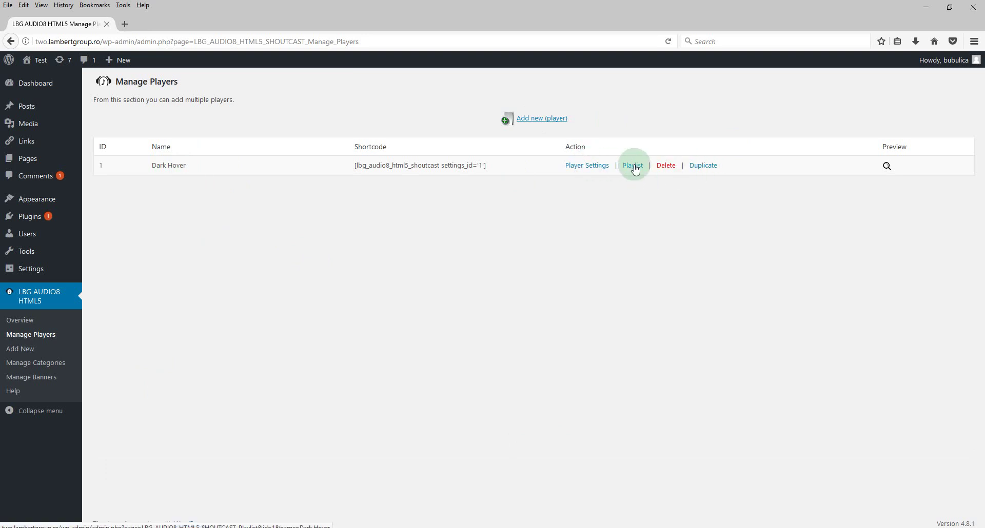
click(886, 170)
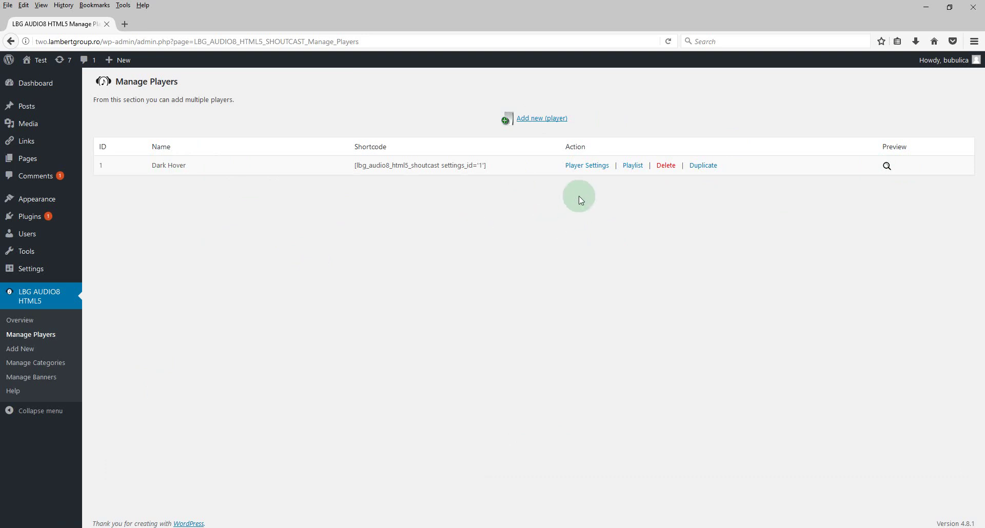
click(592, 168)
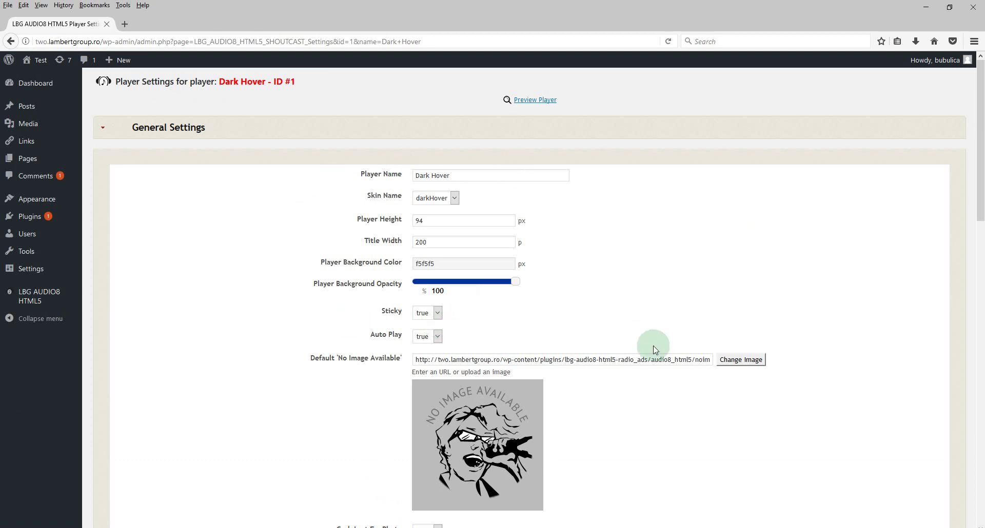
scroll(655, 349, down, 10)
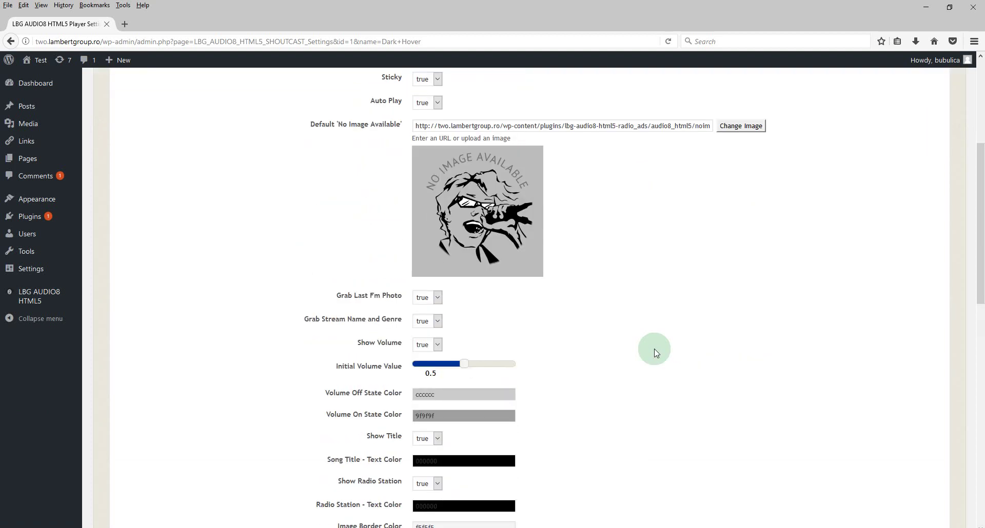
scroll(655, 349, down, 10)
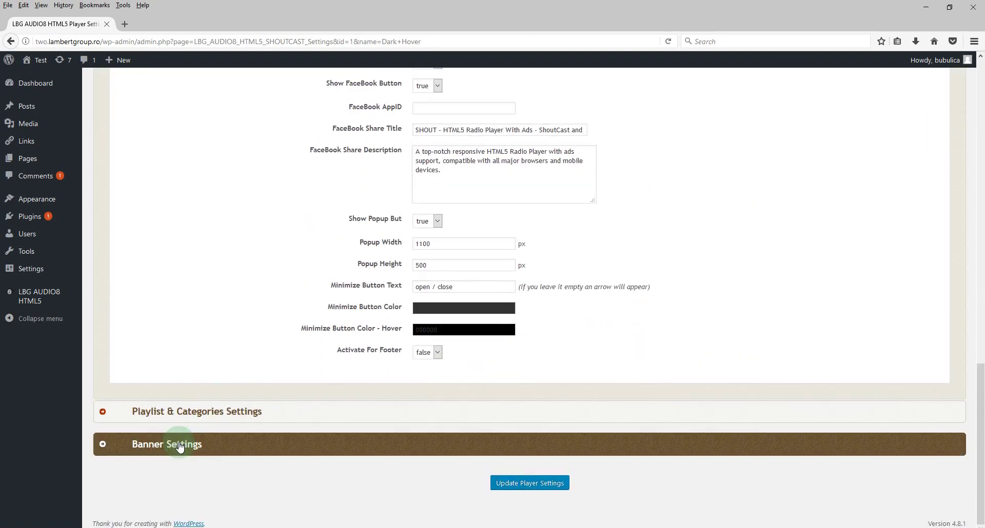
click(183, 441)
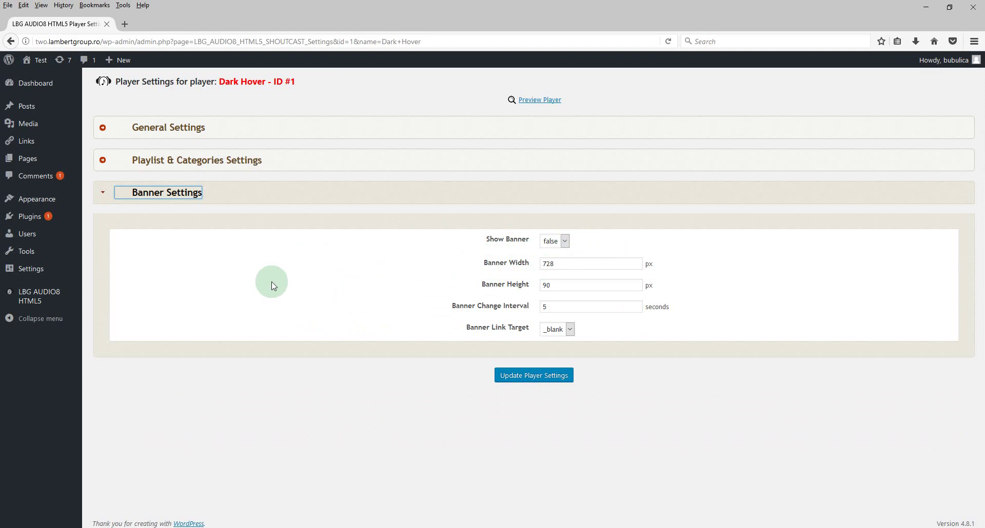
Return to the player list and start a new record in the Dark Hover player's playlist.
mouse_move(49, 297)
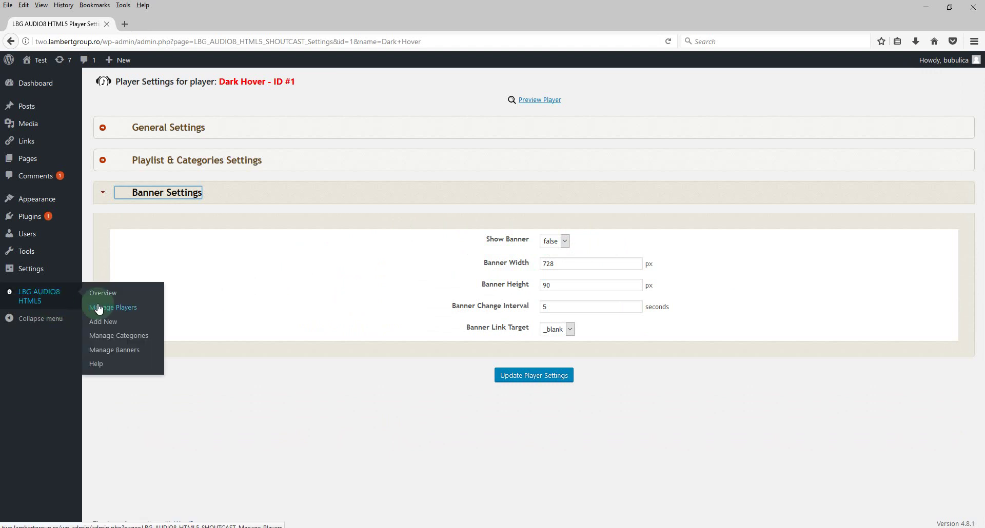
click(119, 307)
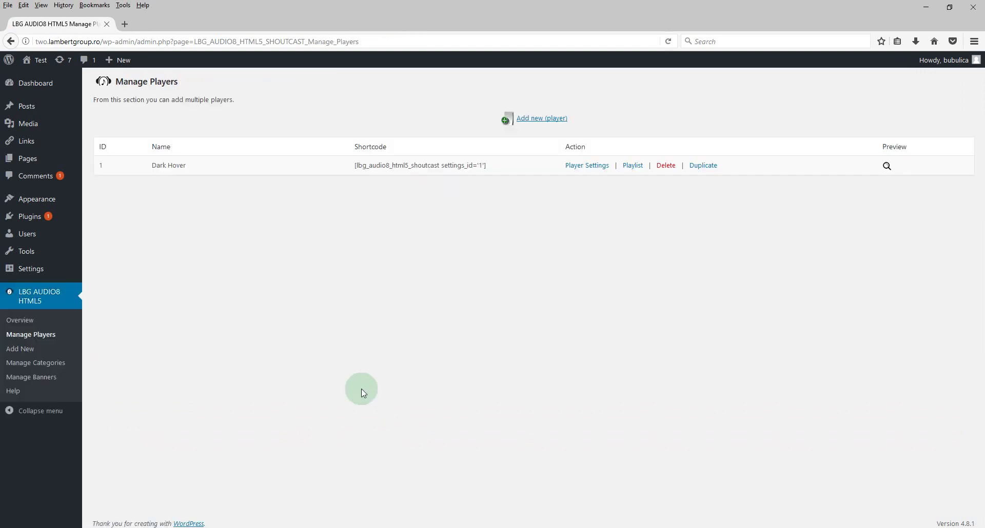
click(633, 165)
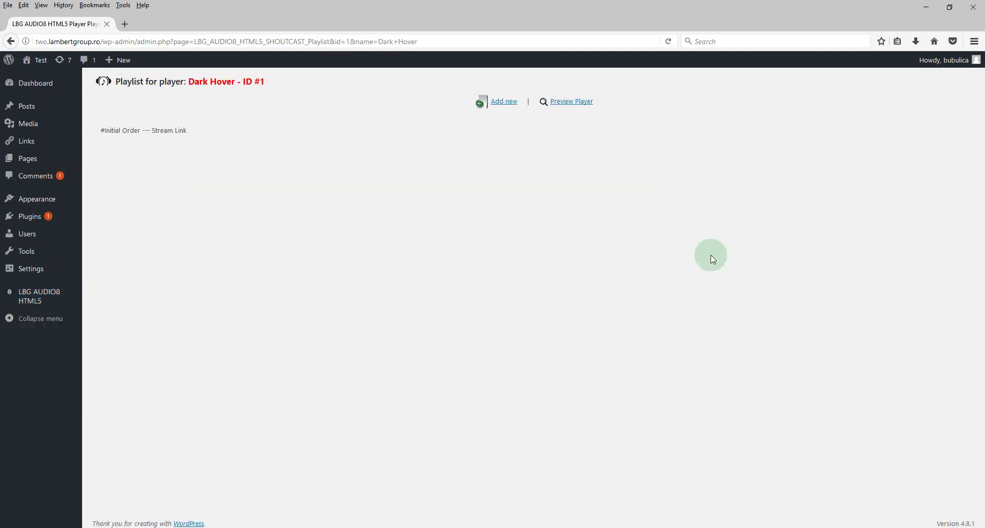
click(504, 102)
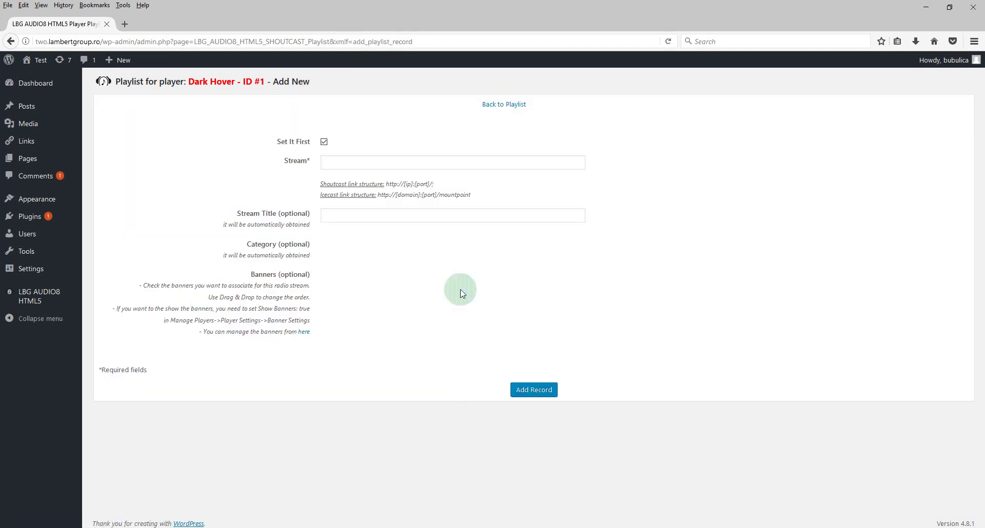
click(360, 161)
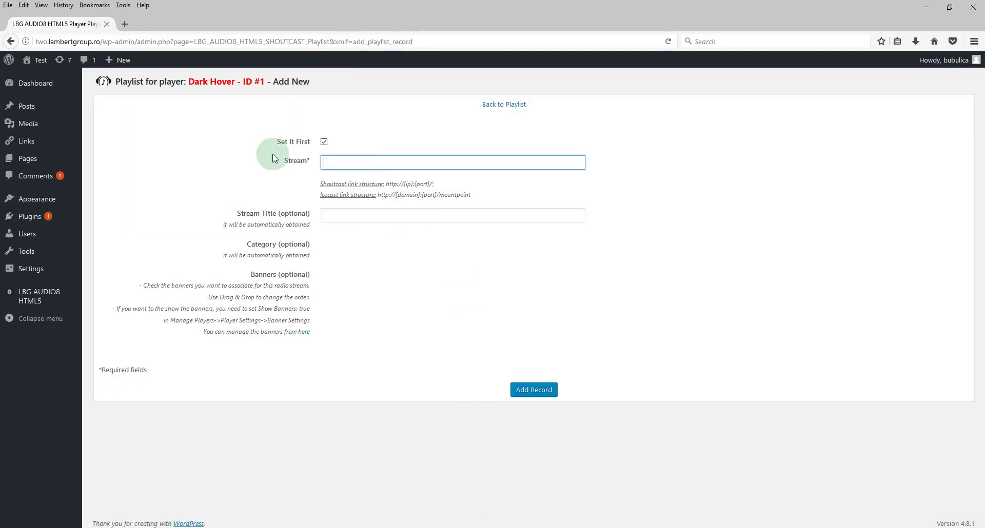
click(442, 527)
drag(290, 117, 79, 110)
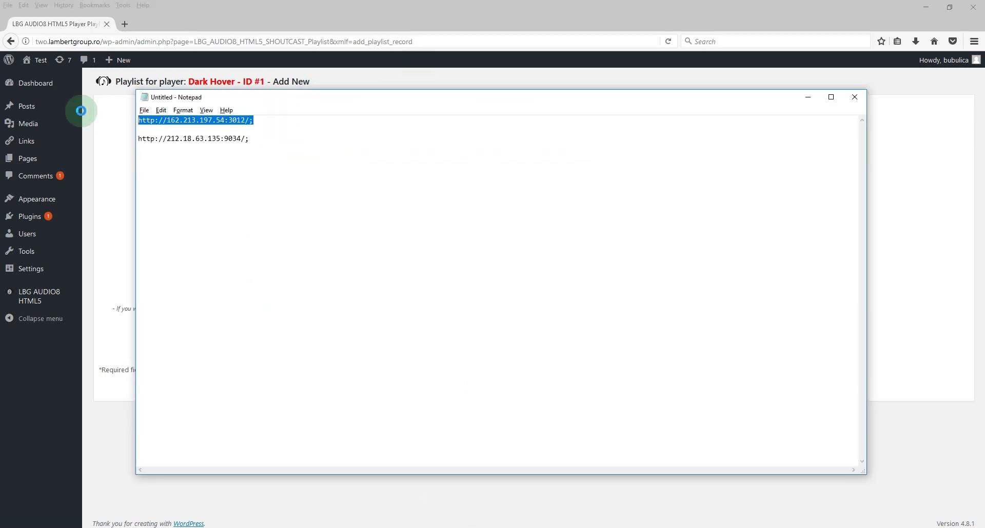
key(ctrl+c)
click(407, 5)
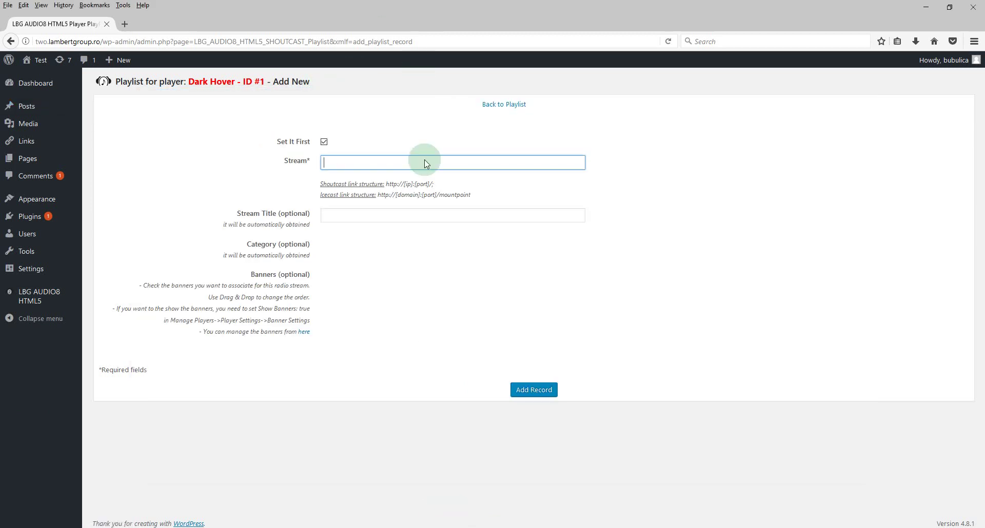
key(ctrl+v)
click(639, 216)
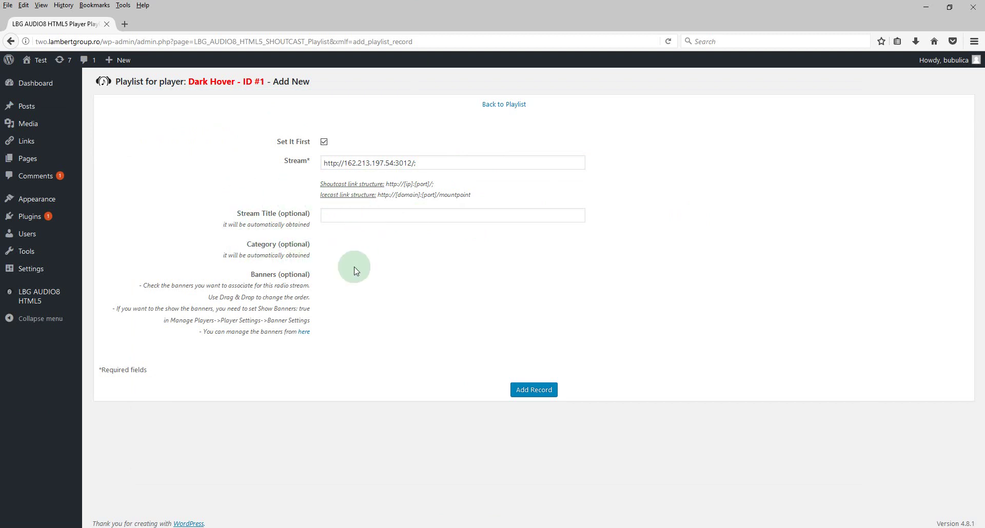
Save the new stream record with the optional title left empty, and preview the Dark Hover player from its playlist.
click(334, 215)
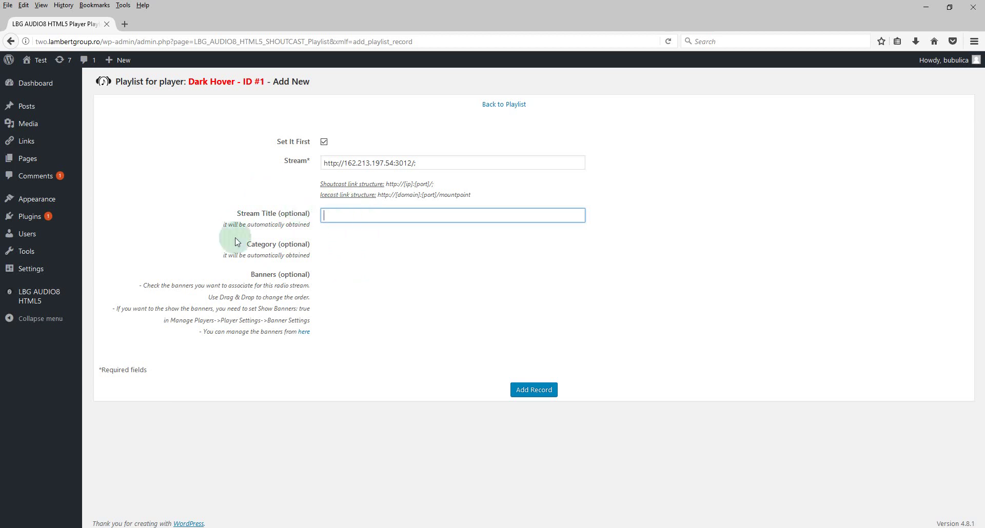
mouse_move(72, 306)
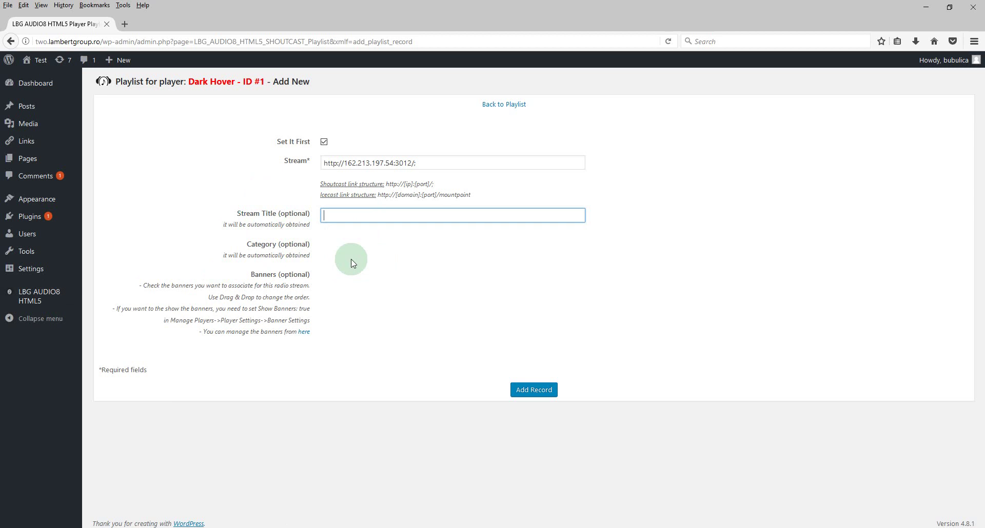
click(540, 394)
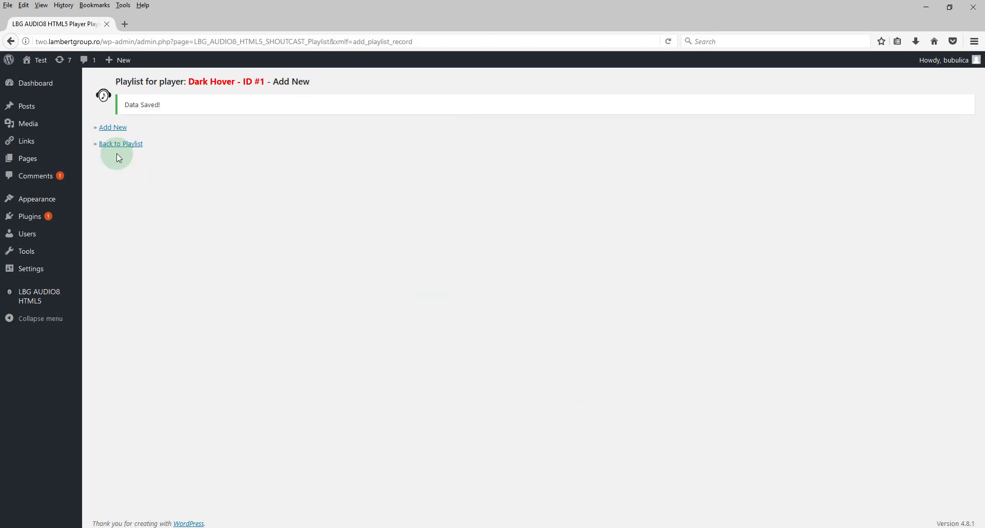
click(117, 146)
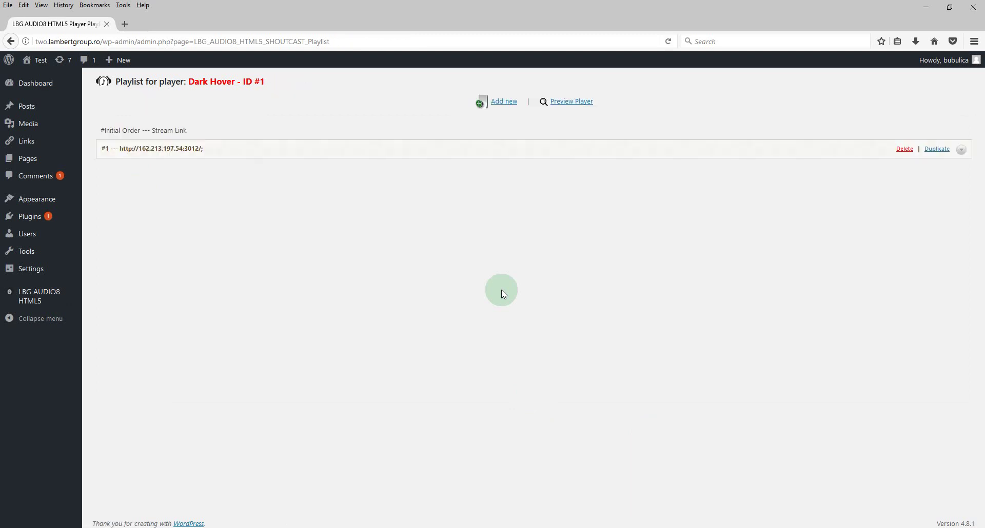
click(565, 102)
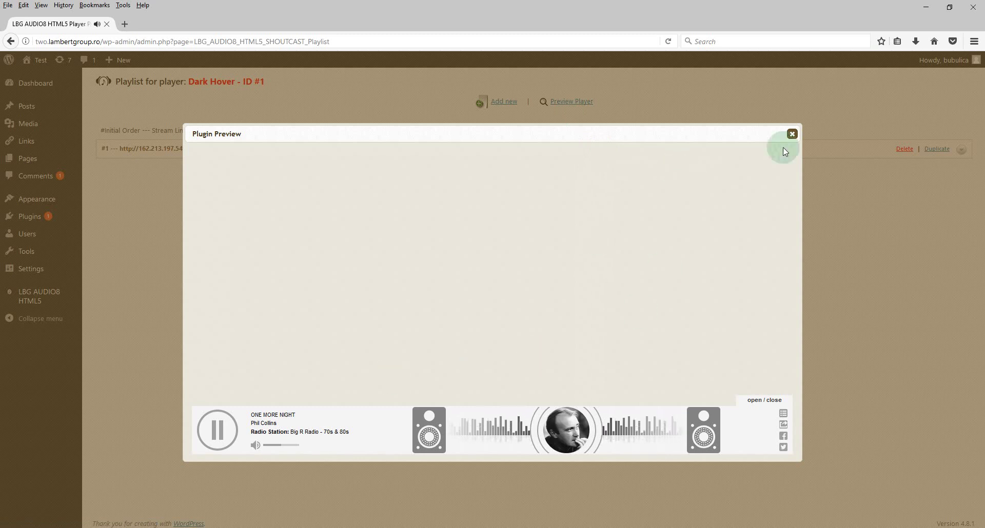
click(793, 134)
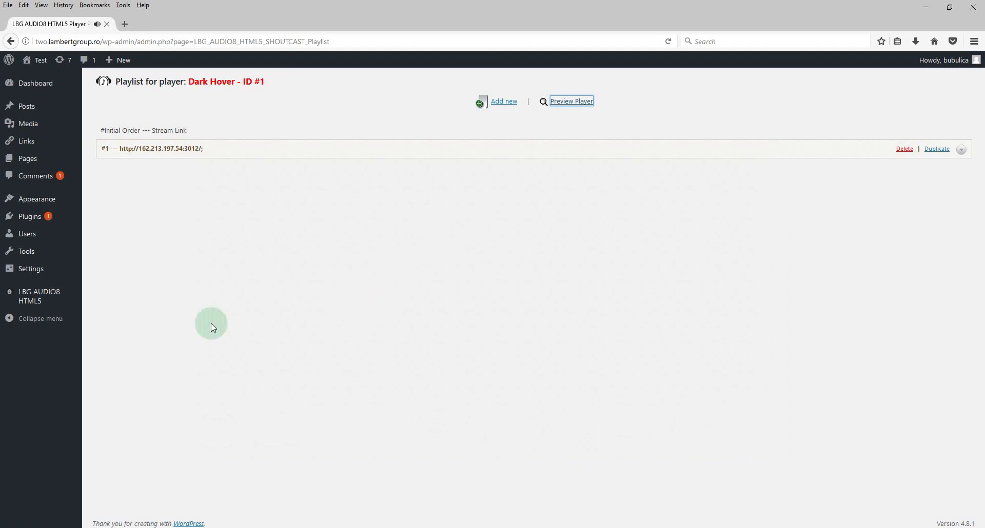
Copy the Dark Hover player's shortcode [lbg_audio8_html5_shoutcast settings_id='1'] from the player list.
click(121, 314)
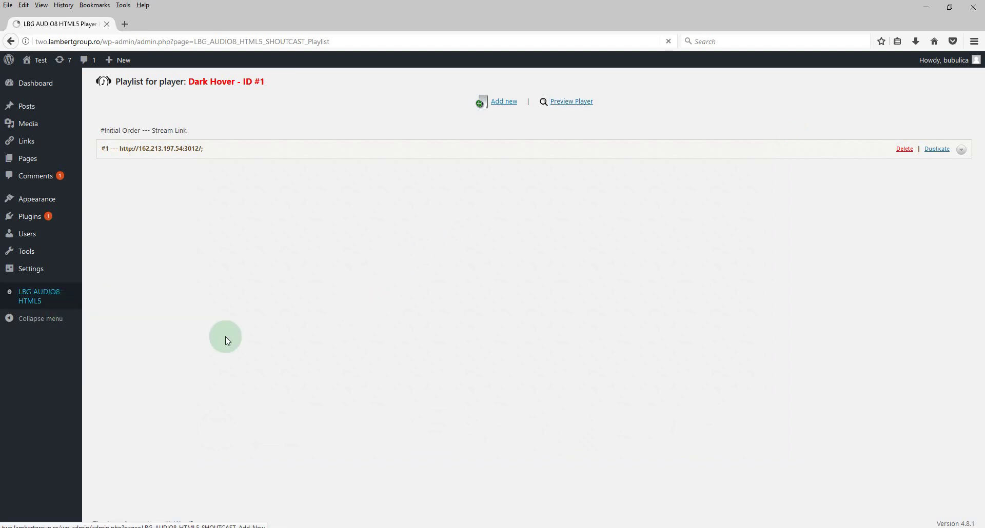
drag(490, 168, 353, 165)
right_click(355, 165)
click(396, 176)
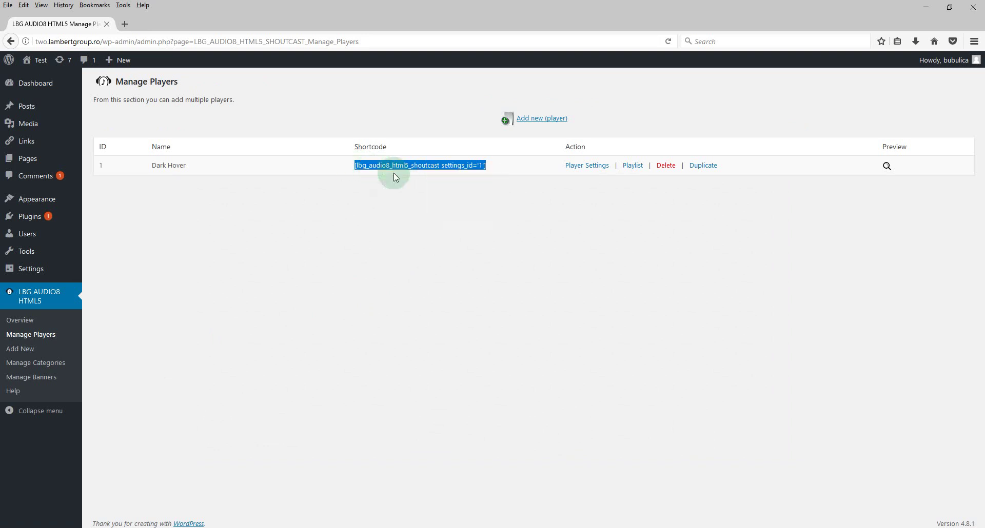
Open the list of site pages in a new browser tab and open the Shout Radio Player page for editing.
mouse_move(31, 160)
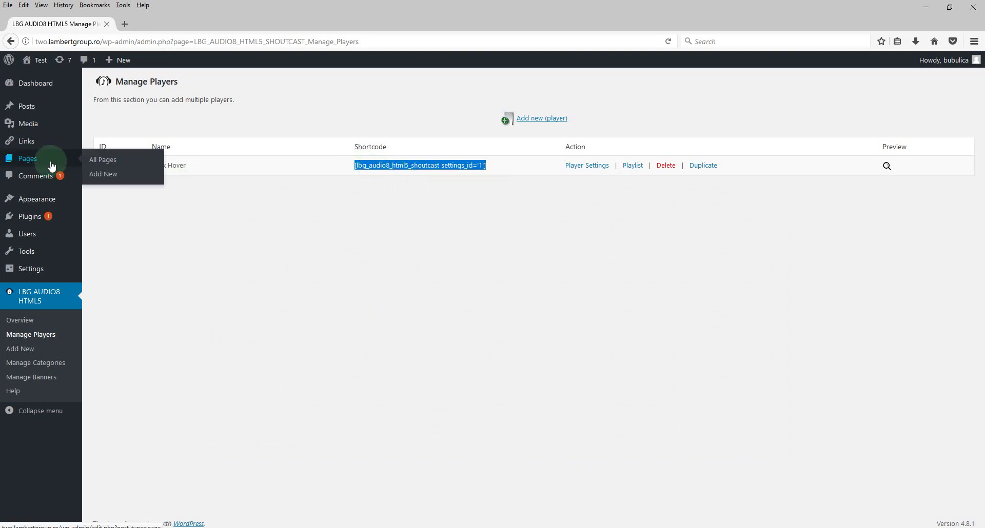
middle_click(100, 161)
click(151, 23)
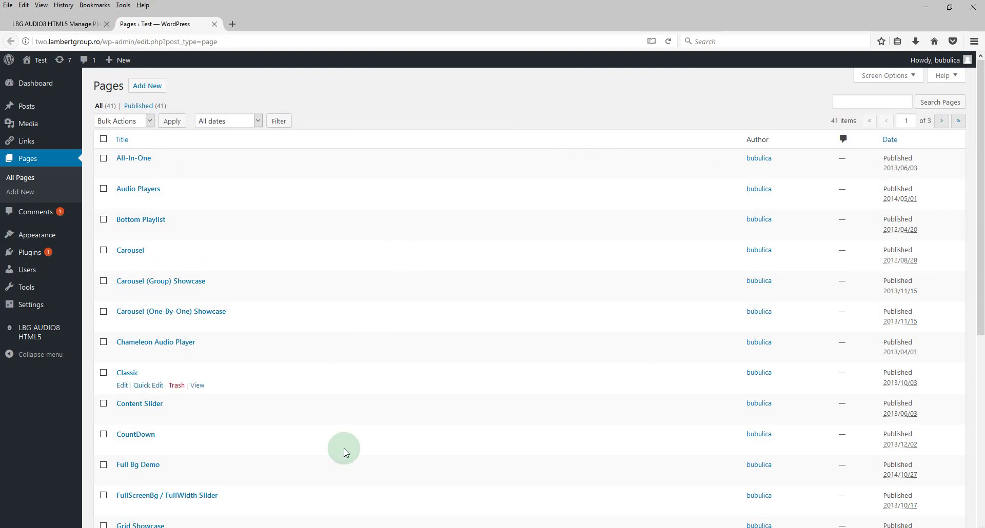
scroll(344, 449, down, 6)
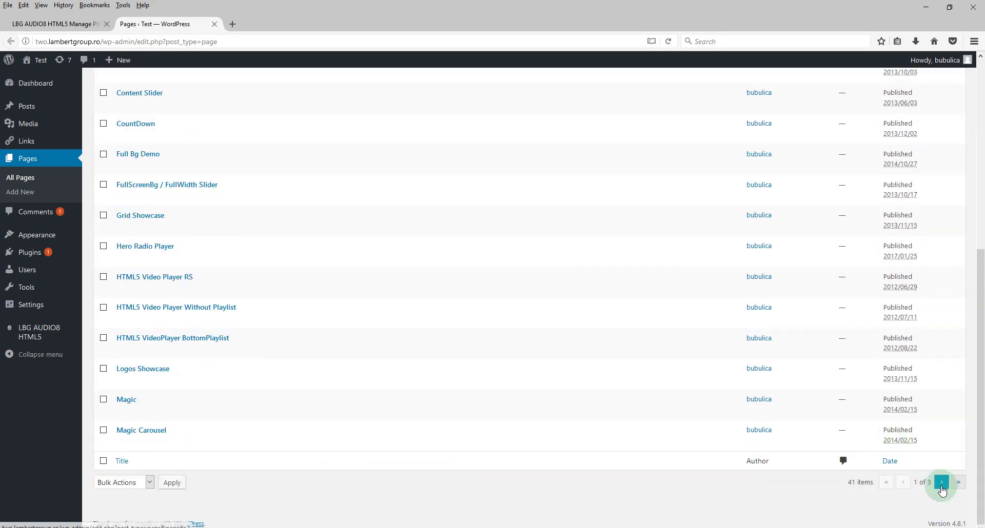
click(942, 483)
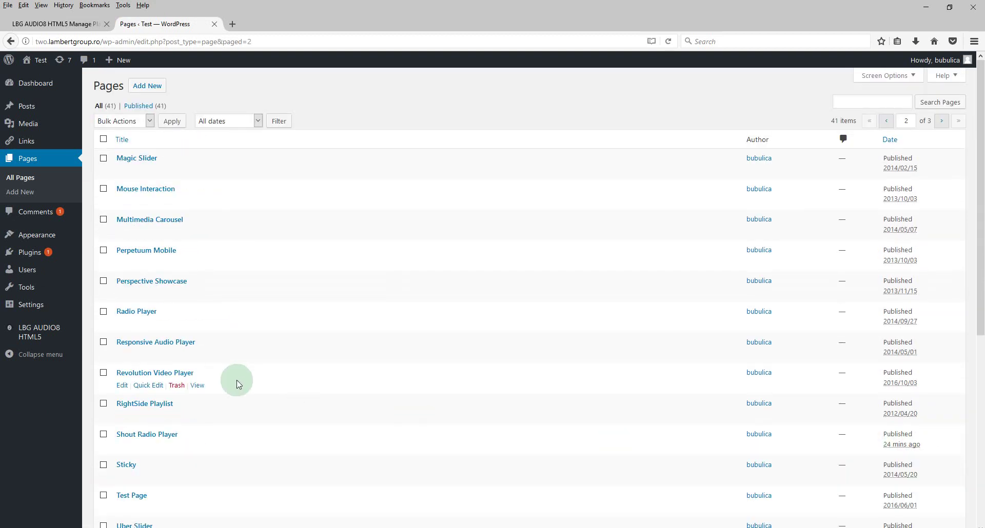
click(121, 447)
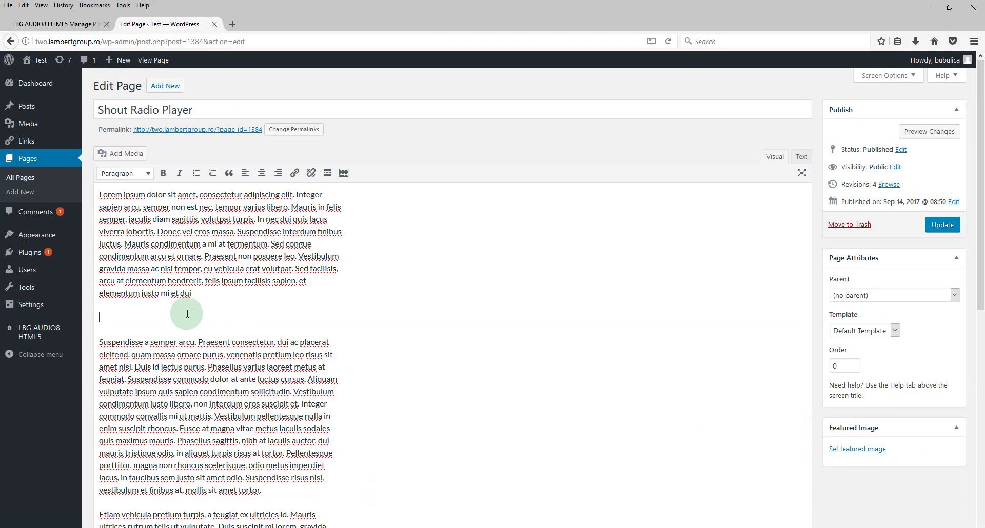
Paste the shortcode [lbg_audio8_html5_shoutcast settings_id='1'] on the empty line between the first two paragraphs and update the page.
key(ctrl+v)
key(Return)
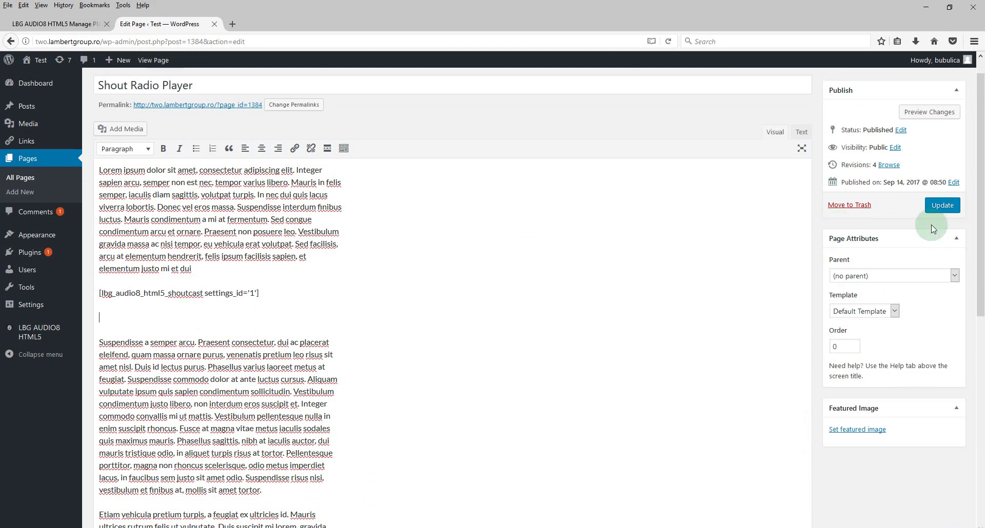
click(941, 205)
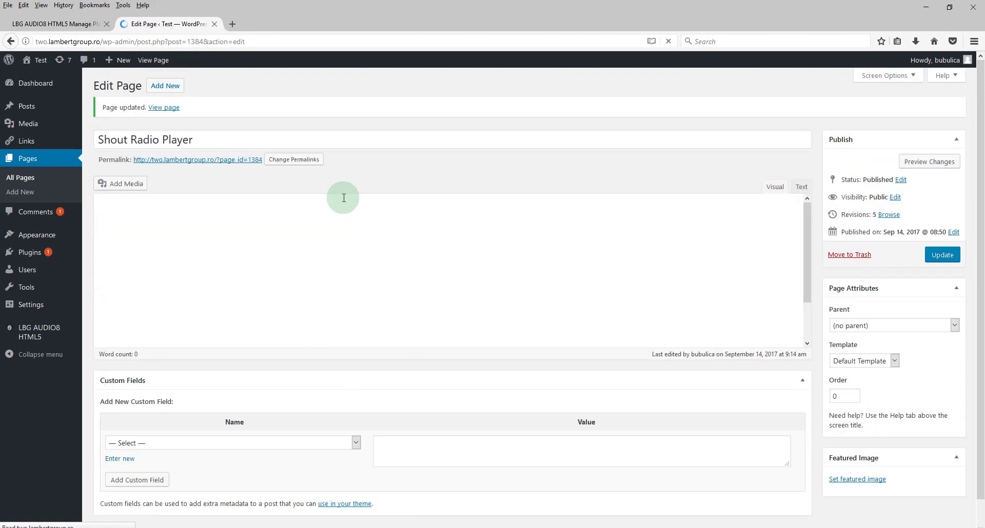
View the published Shout Radio Player page, pause the radio stream and check the sticky player while moving through the page.
click(164, 61)
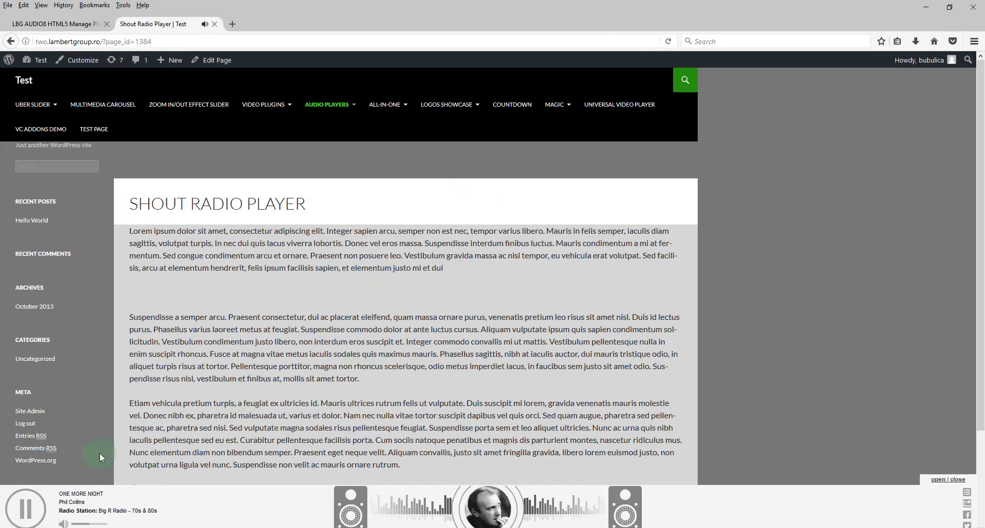
click(34, 509)
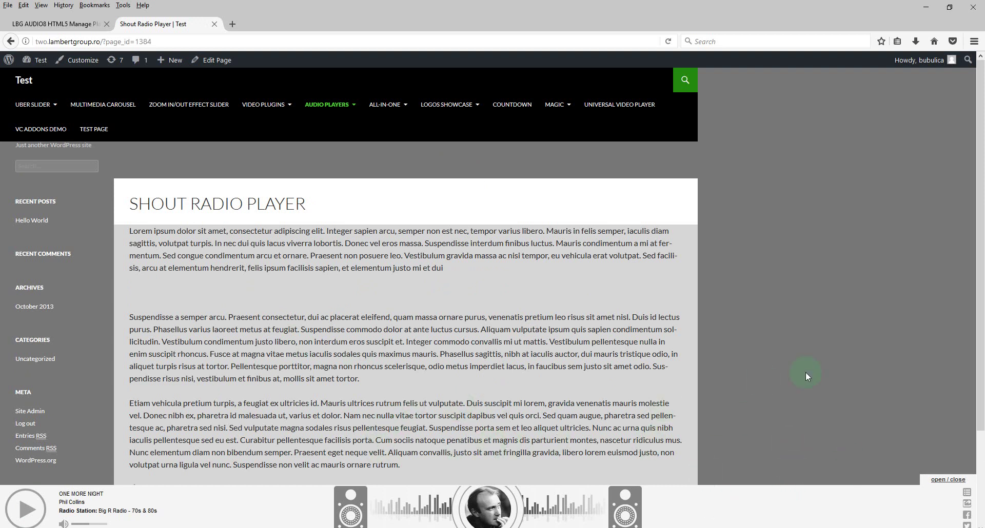
scroll(746, 420, down, 2)
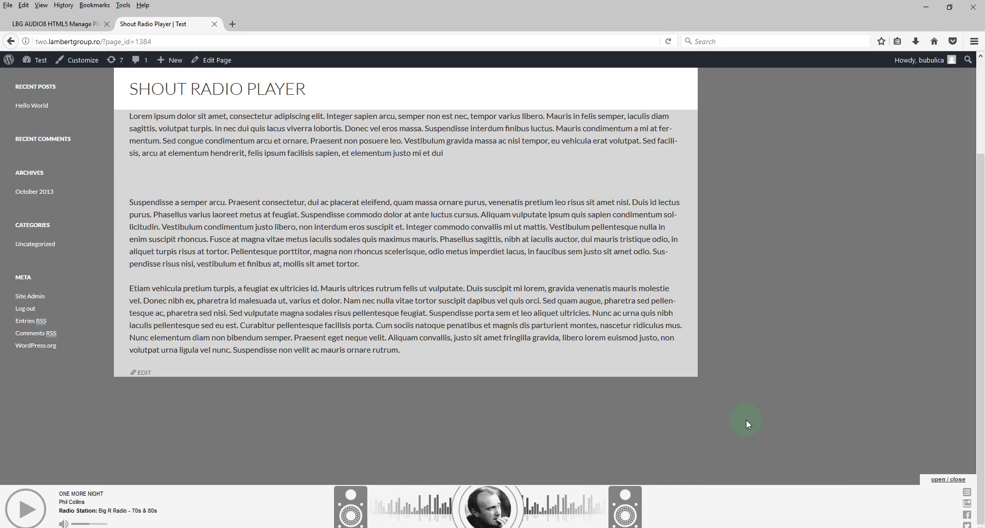
scroll(746, 420, up, 2)
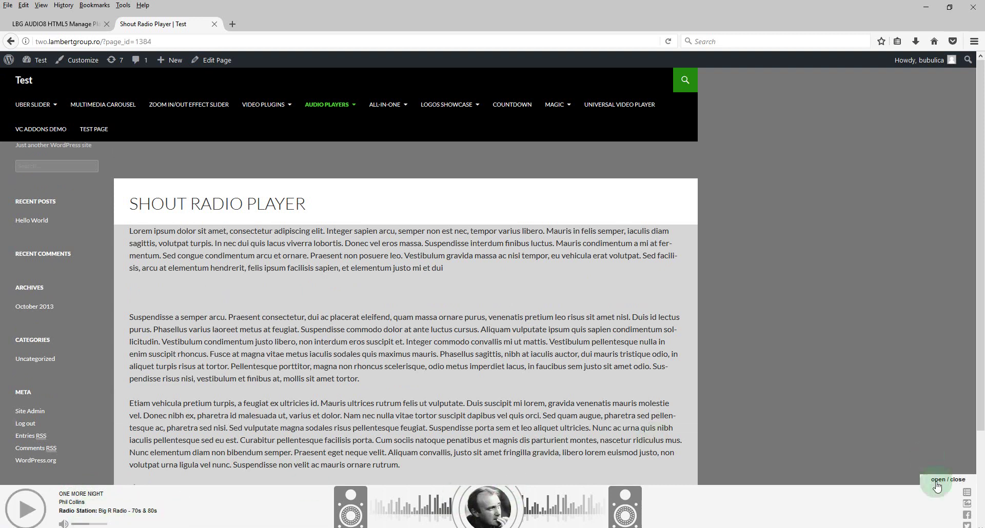
Examine the sticky player's radio station playlist and its category list, and close the playlist.
click(967, 494)
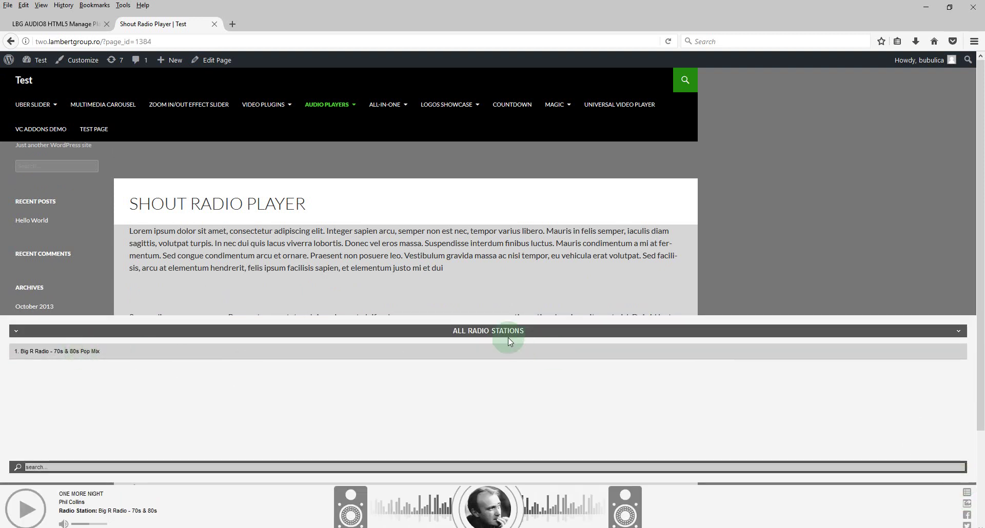
click(495, 333)
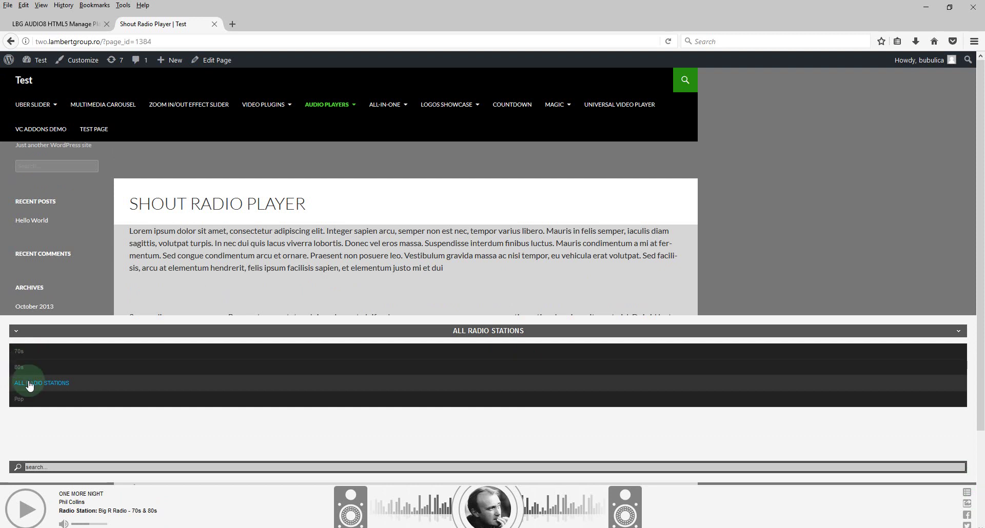
click(54, 354)
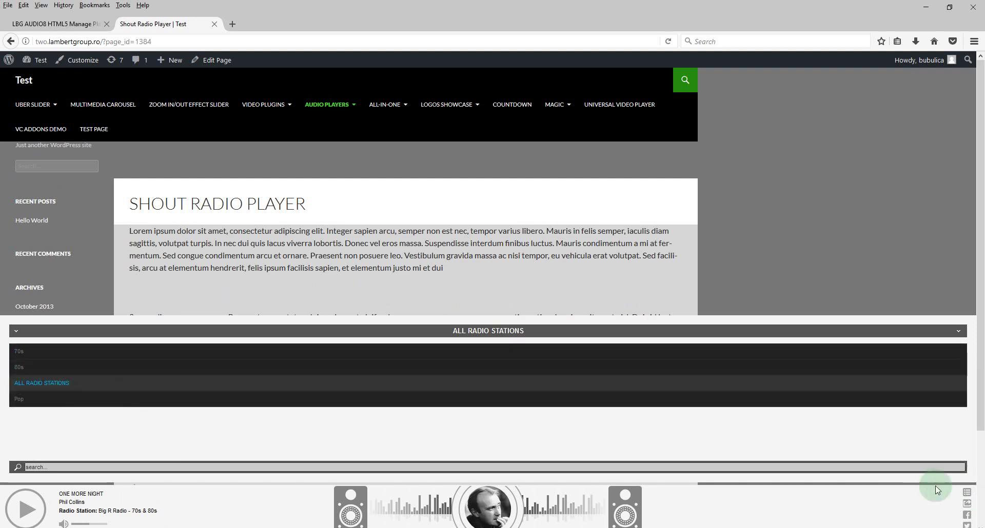
click(967, 492)
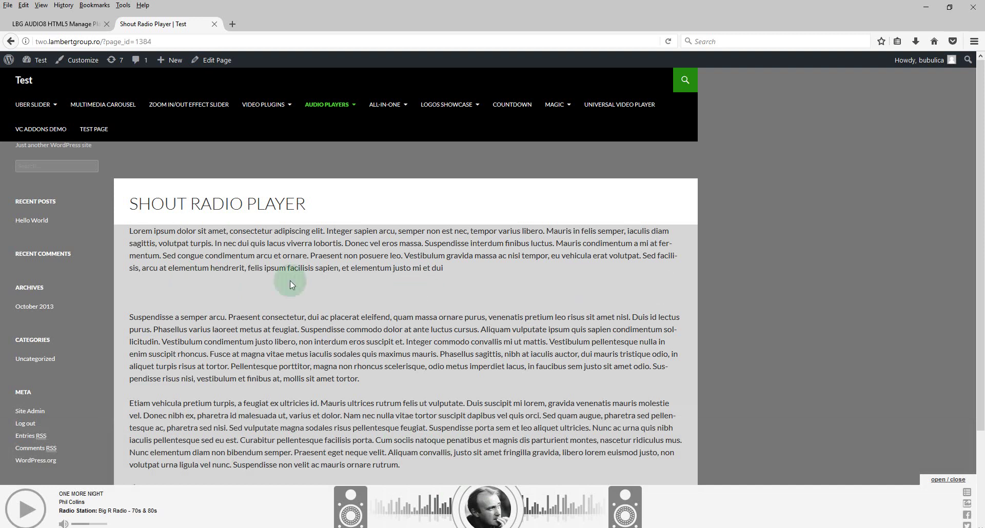
Open the Dark Hover player's settings in the plugin admin, set Sticky to false and save the settings.
click(64, 26)
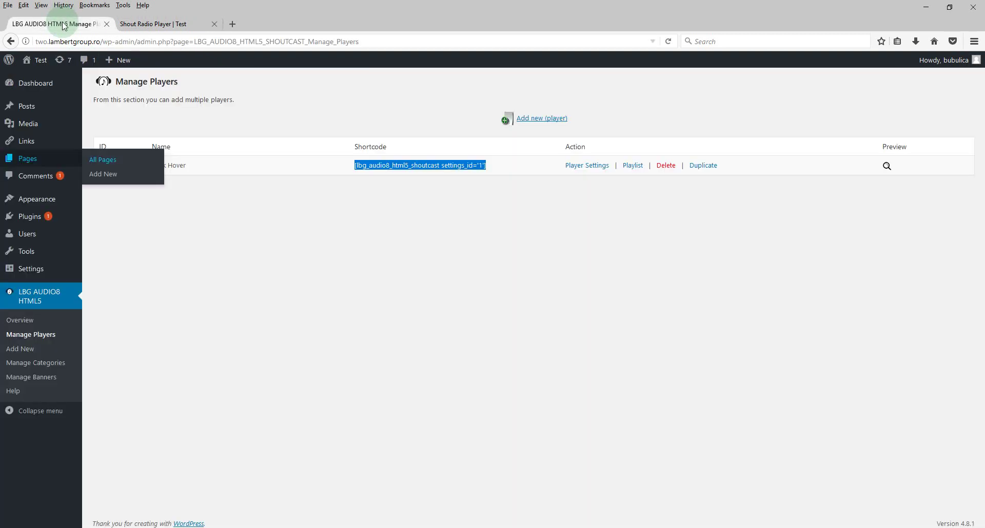
click(587, 166)
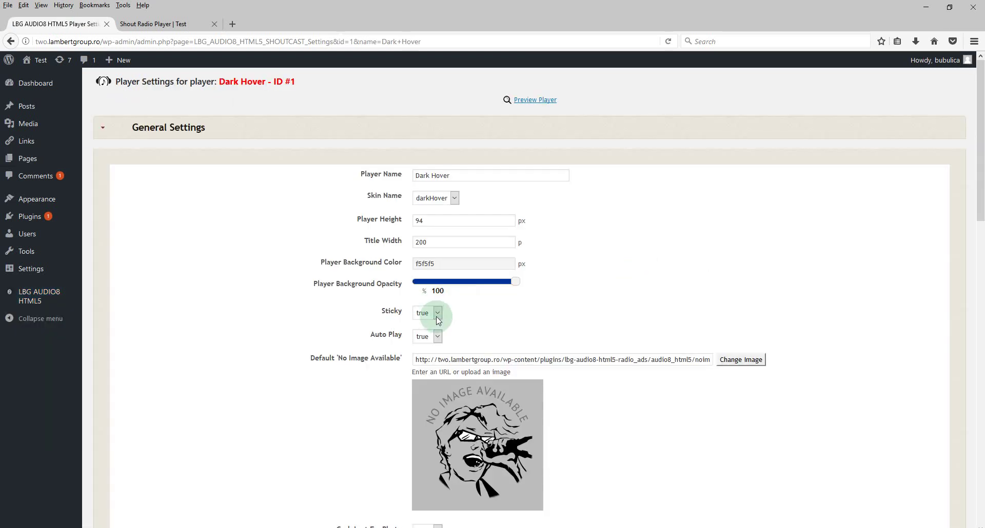
click(437, 314)
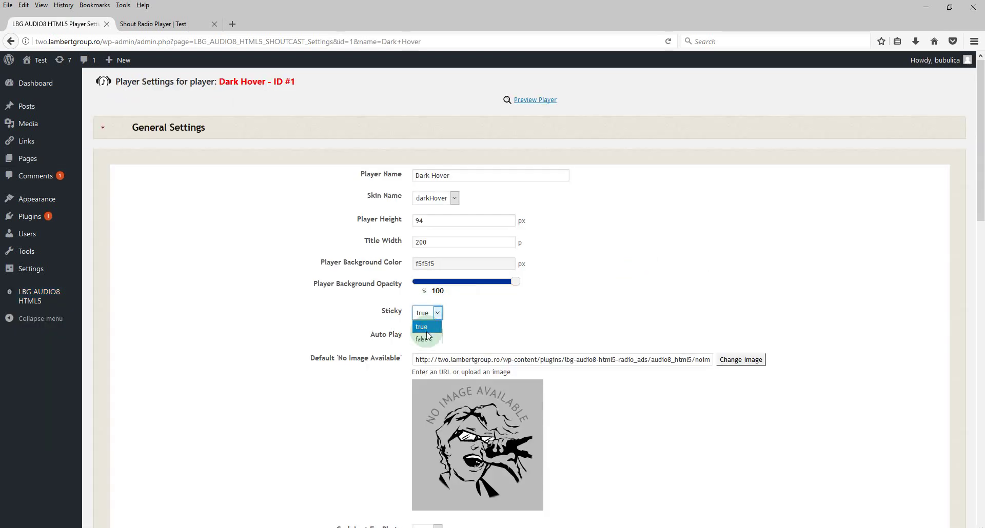
drag(979, 209, 979, 427)
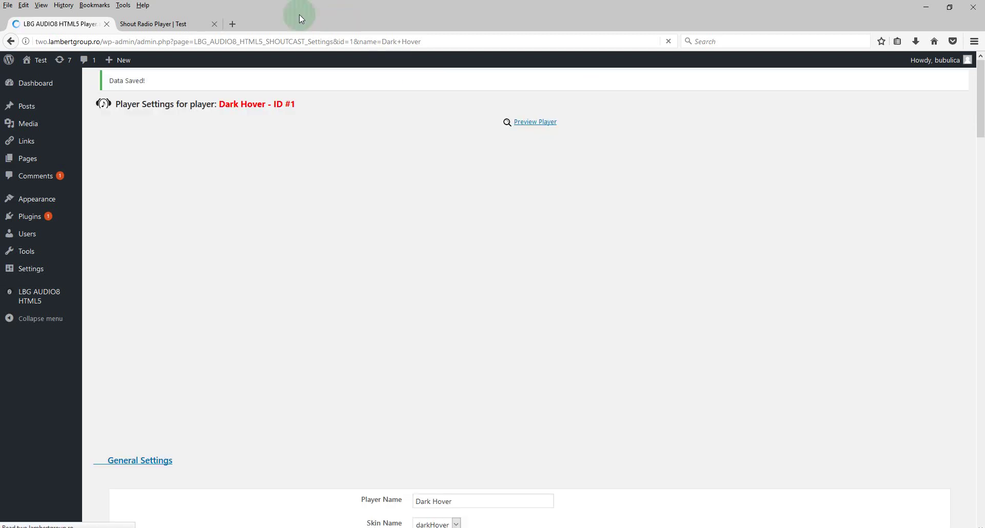
Reload the published Shout Radio Player page to check the non-sticky player and pause its radio stream.
click(172, 25)
click(666, 43)
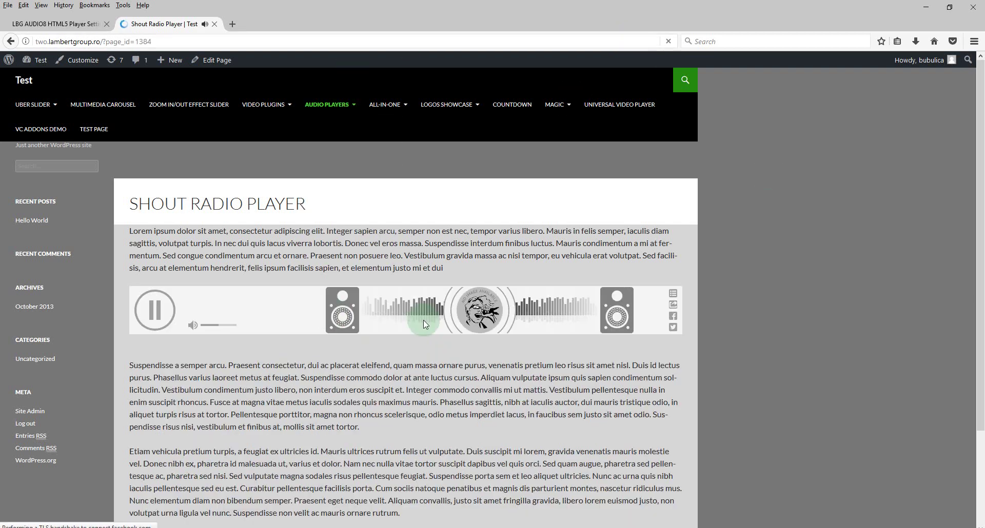
click(154, 310)
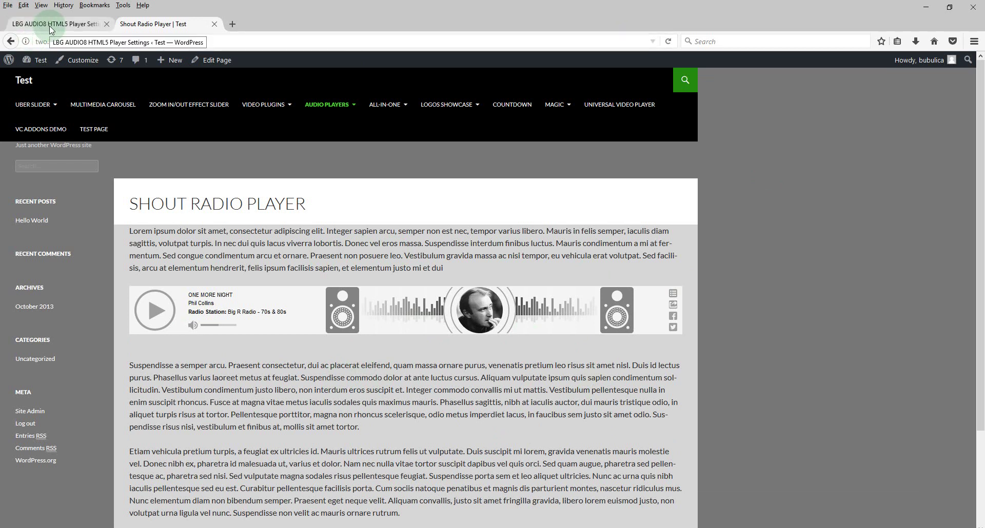
Visit the Uber Slider and Hero Radio Player pages to check for the player, and return to the Shout Radio Player page.
mouse_move(57, 105)
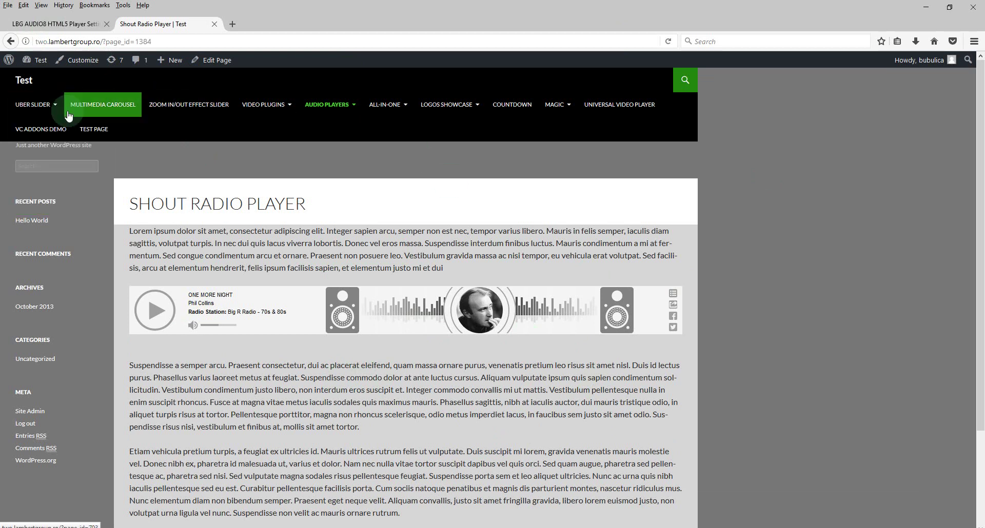
click(27, 110)
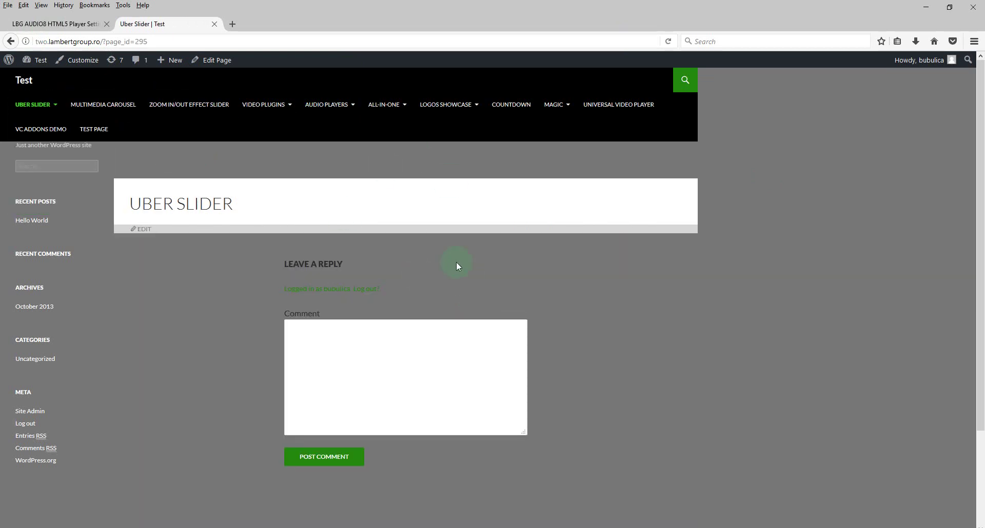
mouse_move(326, 105)
click(321, 153)
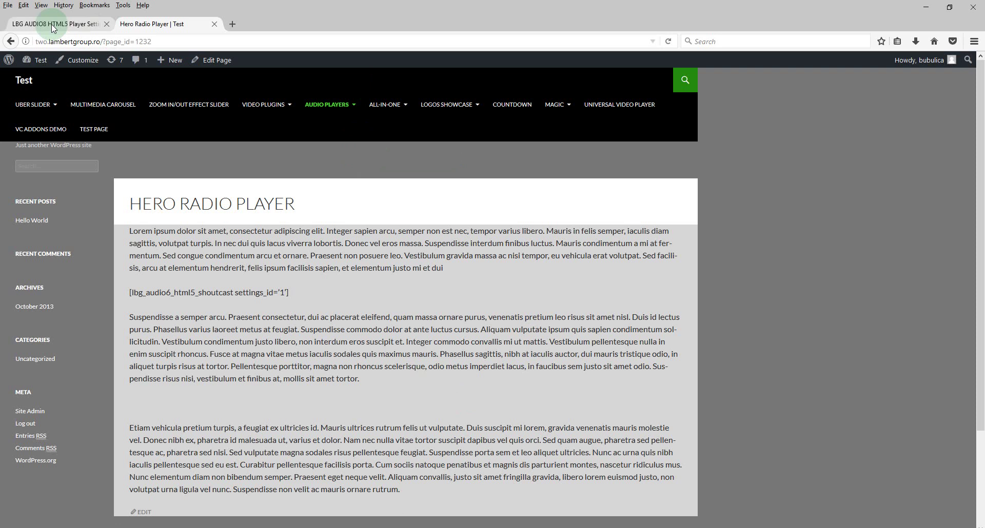
mouse_move(327, 104)
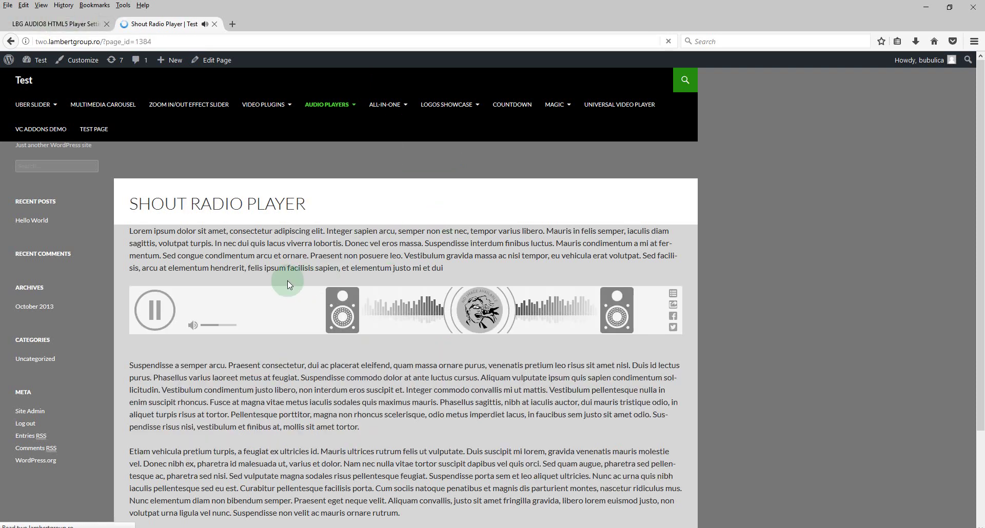
Edit the Shout Radio Player page, delete the shortcode [lbg_audio8_html5_shoutcast settings_id='1'] and update the page.
click(222, 62)
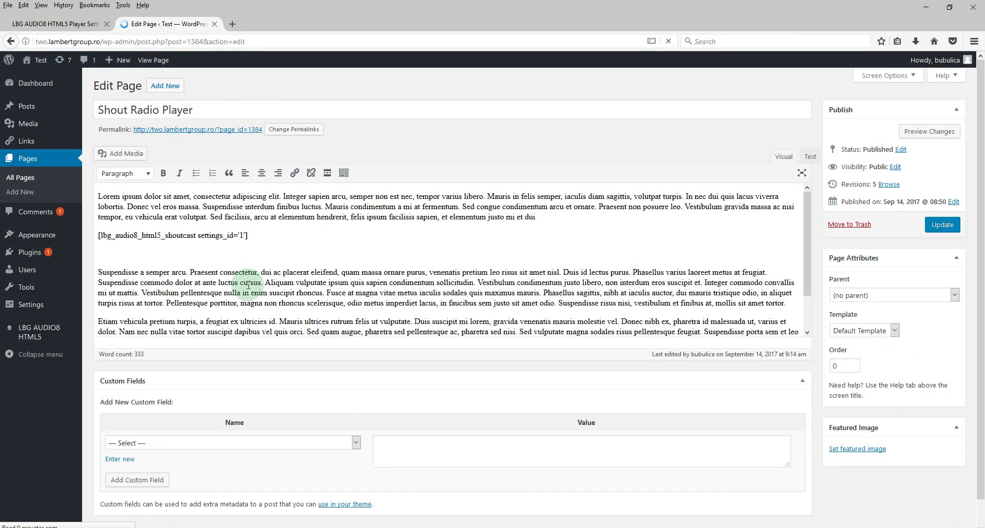
drag(267, 316, 63, 317)
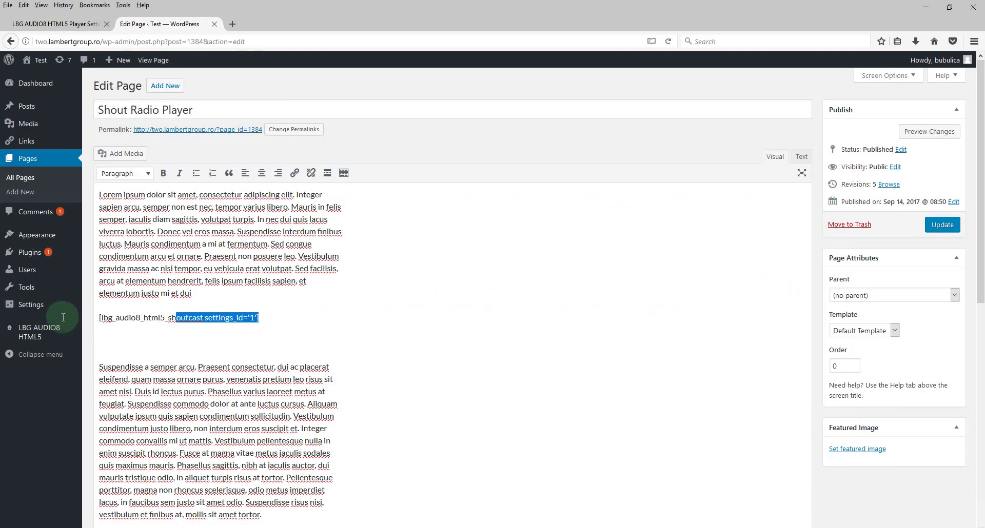
key(BackSpace)
key(BackSpace)
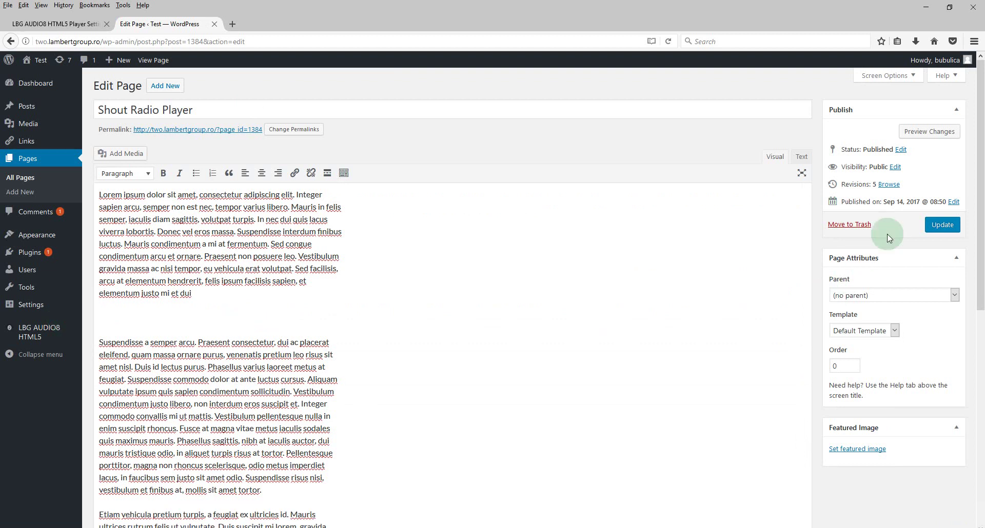
click(942, 225)
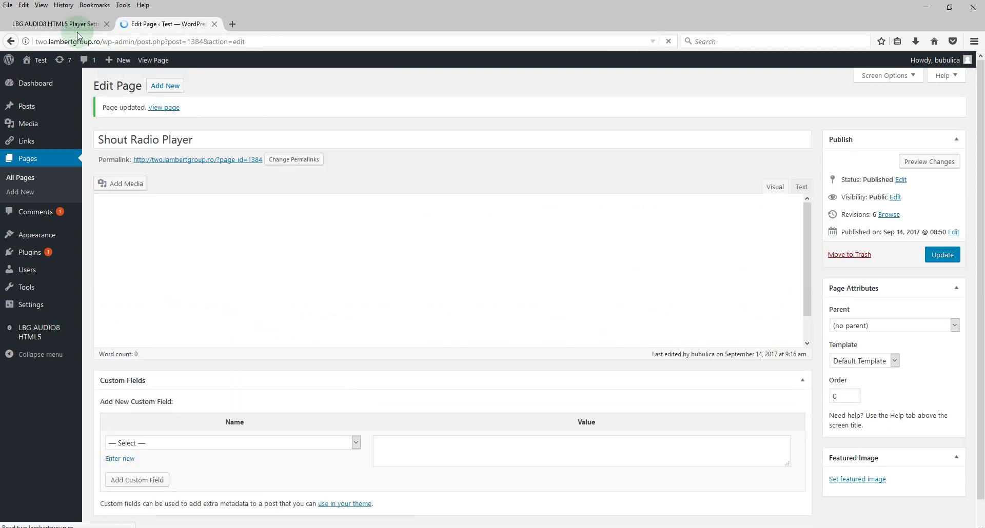
Return to the Dark Hover player's settings and set Sticky to true.
click(80, 28)
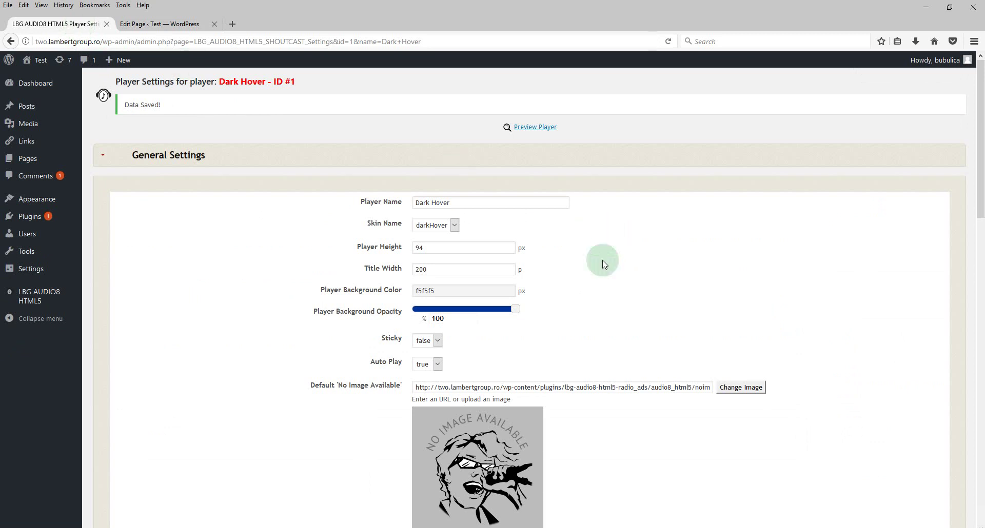
scroll(505, 249, down, 2)
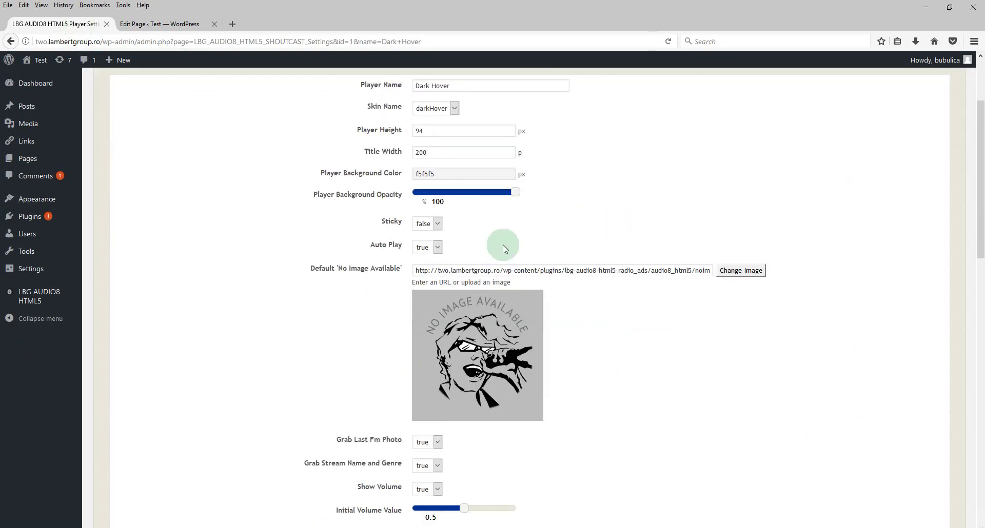
click(437, 227)
click(430, 249)
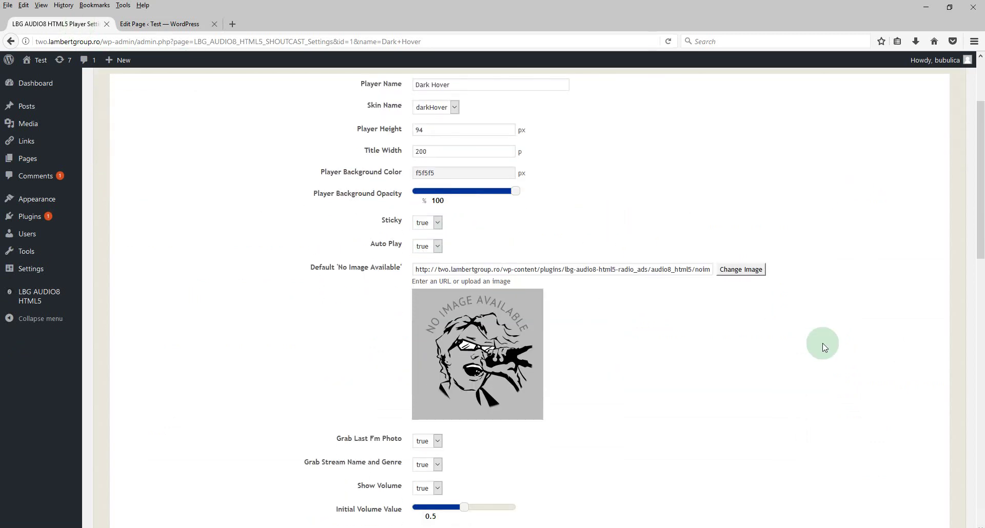
Set Activate For Footer to true and save the Dark Hover player's settings.
scroll(822, 346, down, 10)
scroll(822, 345, down, 3)
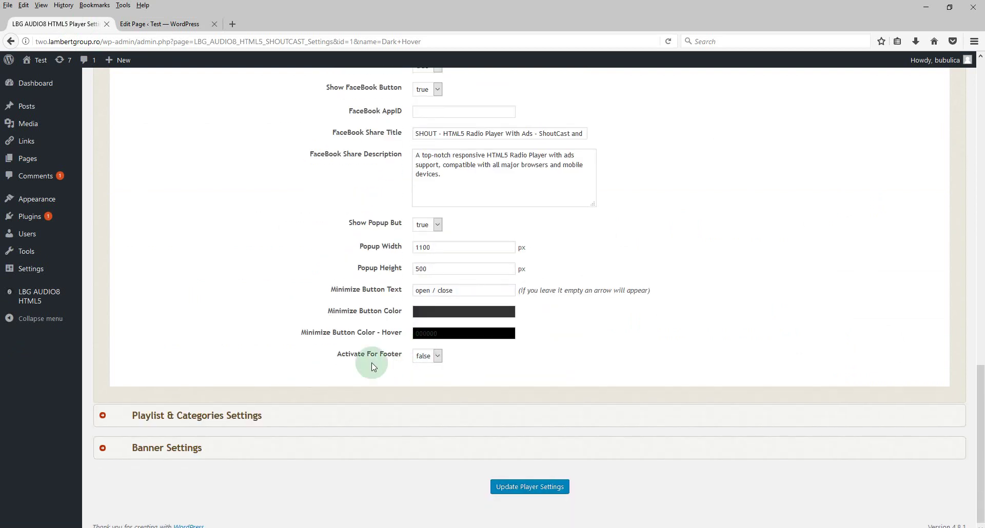
click(438, 356)
click(424, 367)
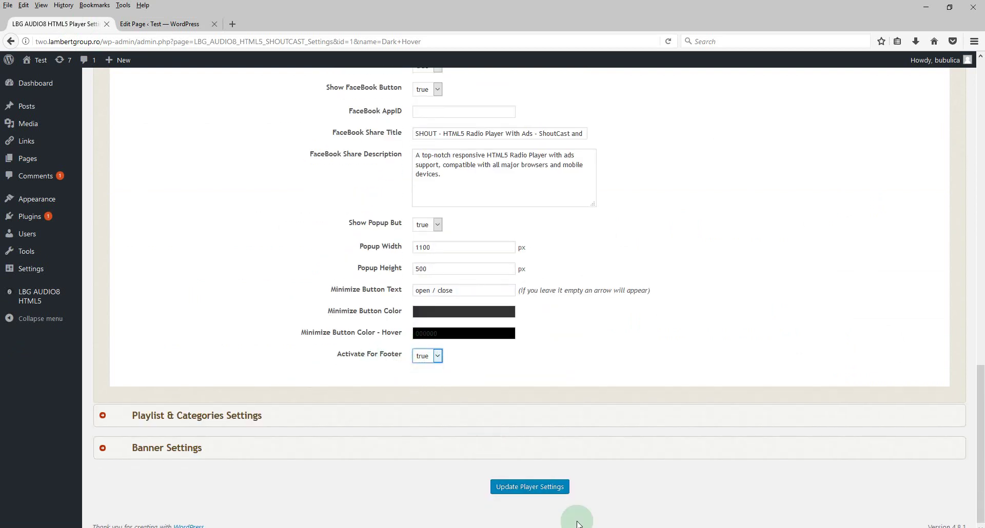
click(529, 488)
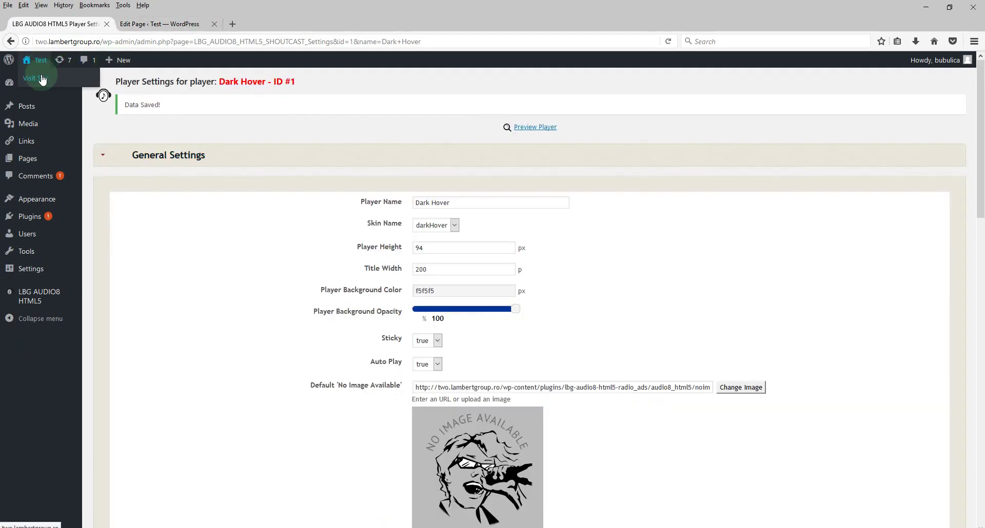
Visit the site's home page in a new tab, pause the footer player and open the Shout Radio Player page.
click(43, 79)
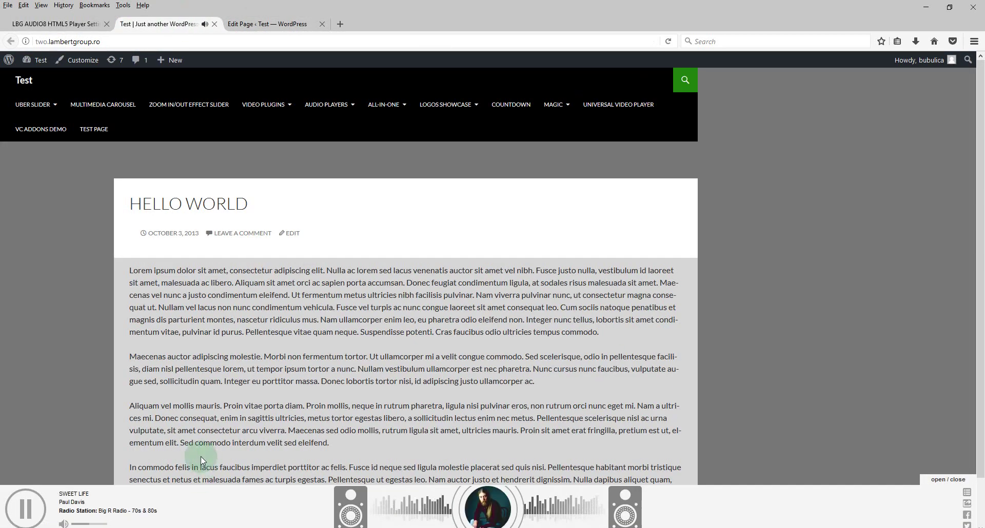
click(28, 514)
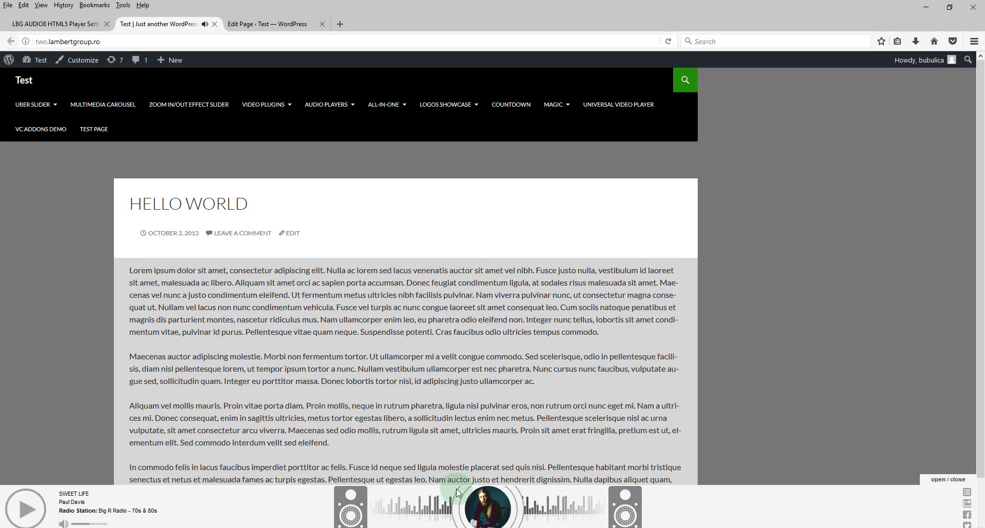
mouse_move(349, 117)
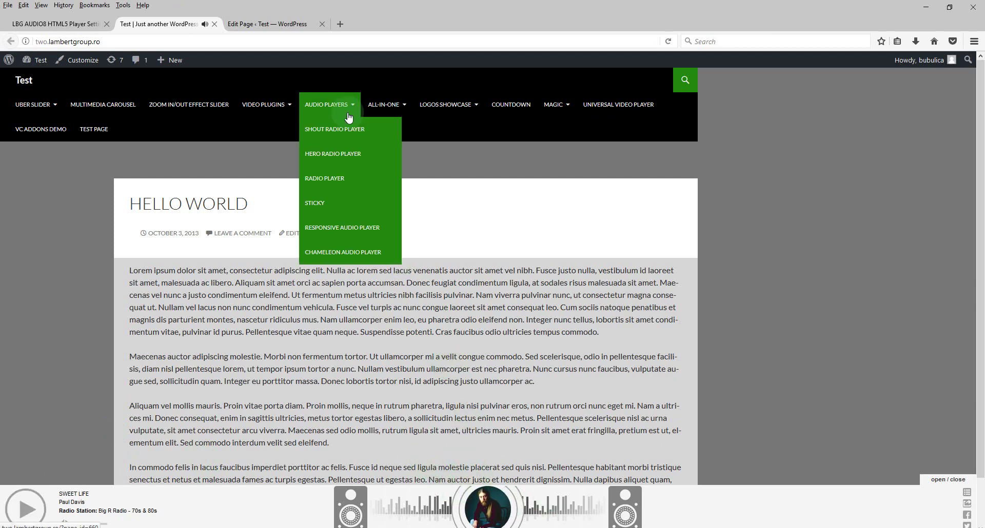
click(337, 131)
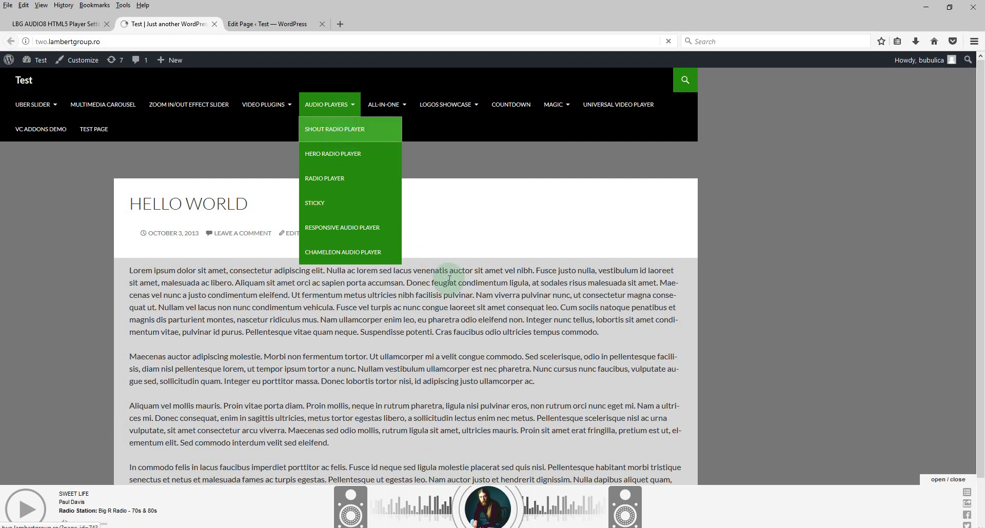